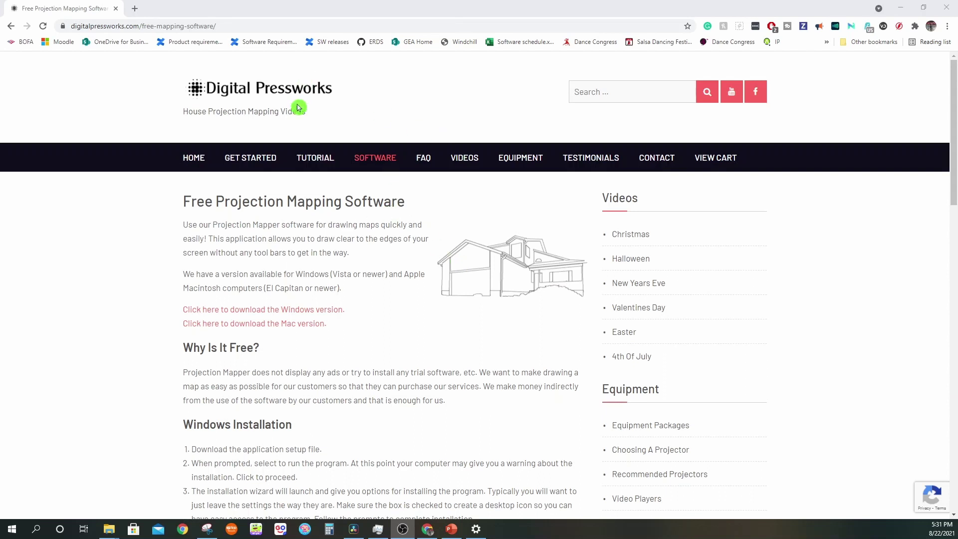
Step: Go to Projection Videos and open the Christmas Projection Videos category
{"action": "left_click", "coordinate": [462, 158]}
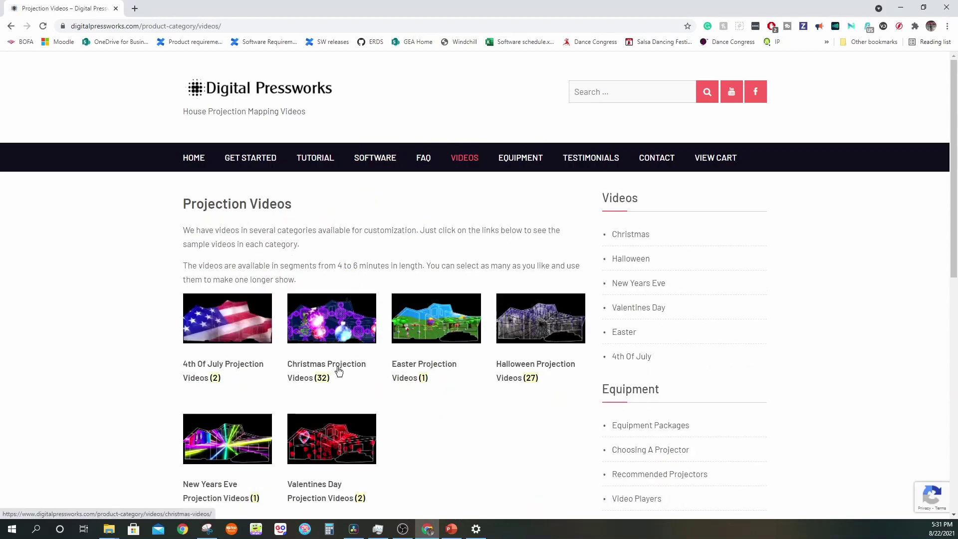
{"action": "left_click", "coordinate": [336, 367]}
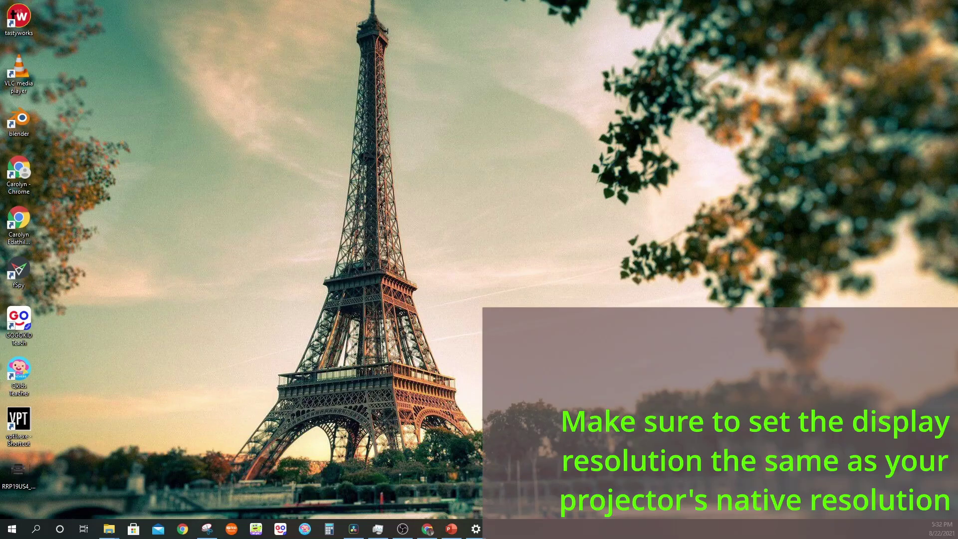
Step: Open Display settings maximised to check the 1920 × 1080 resolution and expand the Multiple displays list
{"action": "right_click", "coordinate": [289, 166]}
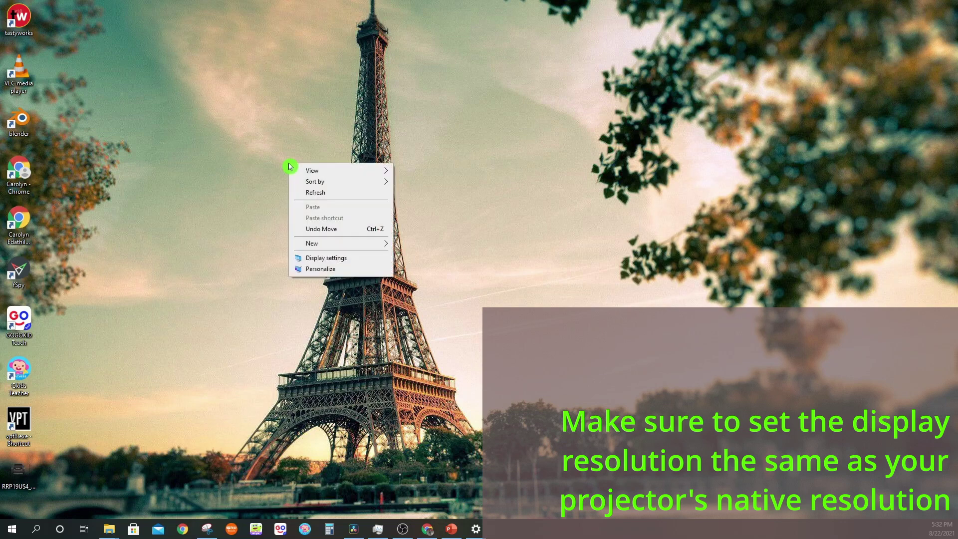
{"action": "left_click", "coordinate": [330, 259]}
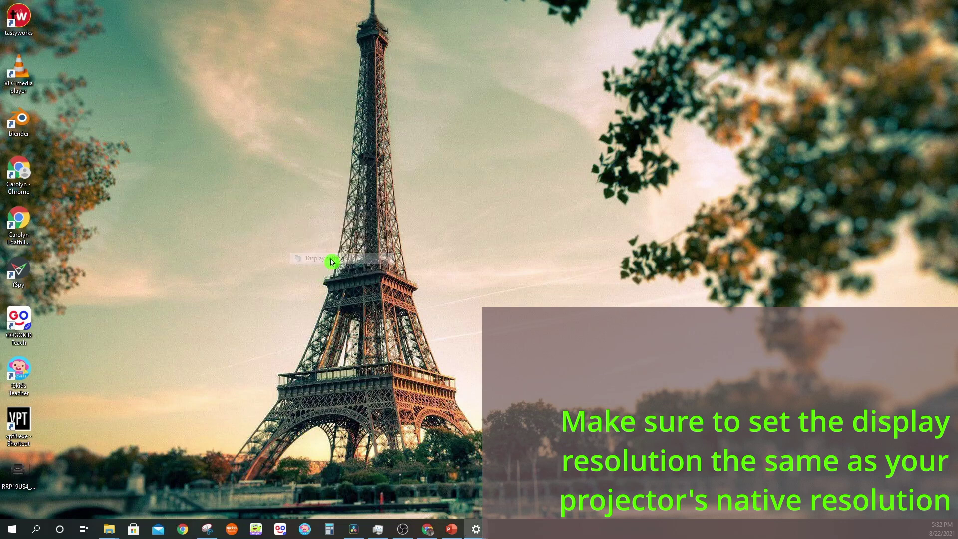
{"action": "left_click_drag", "start_coordinate": [135, 136], "coordinate": [372, 2]}
{"action": "scroll", "coordinate": [303, 412], "scroll_direction": "down", "scroll_amount": 3}
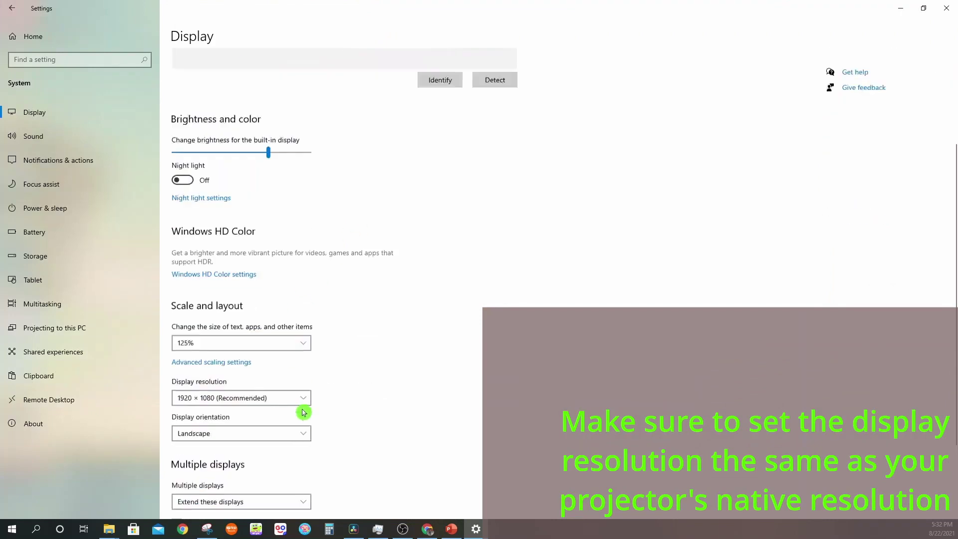
{"action": "scroll", "coordinate": [303, 412], "scroll_direction": "down", "scroll_amount": 2}
{"action": "left_click", "coordinate": [244, 388]}
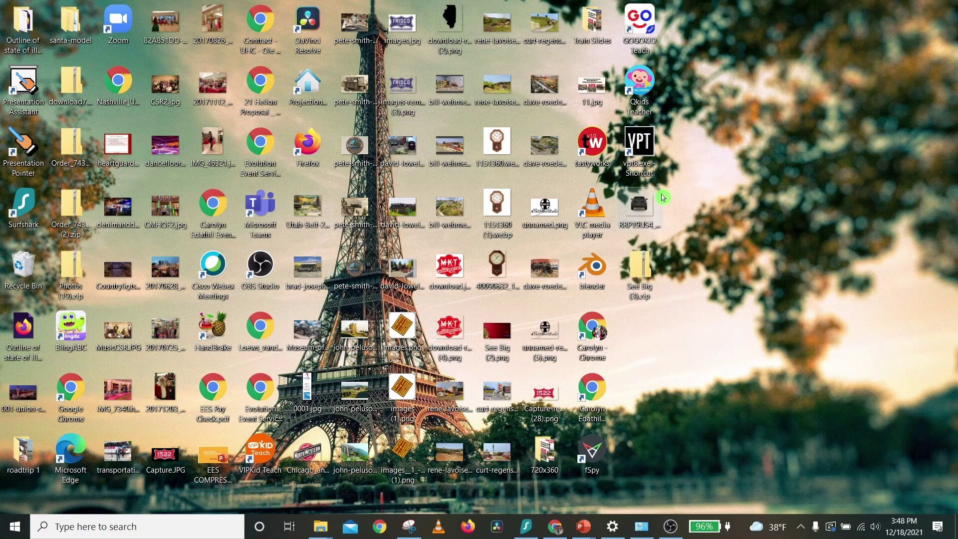
Step: Start Presentation Assistant's Draw on Screen mode from its hidden tray icon
{"action": "key", "text": "super+b"}
{"action": "key", "text": "Return"}
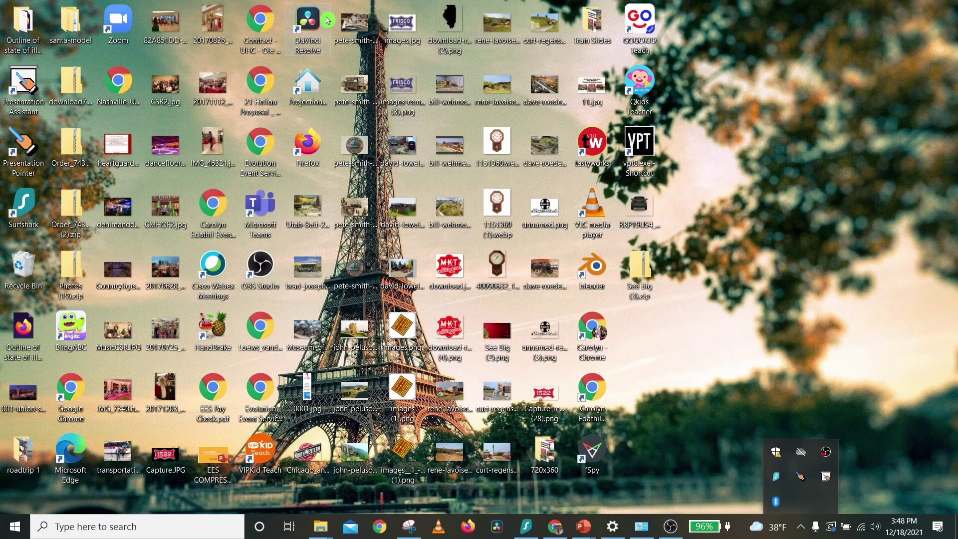
{"action": "right_click", "coordinate": [830, 481]}
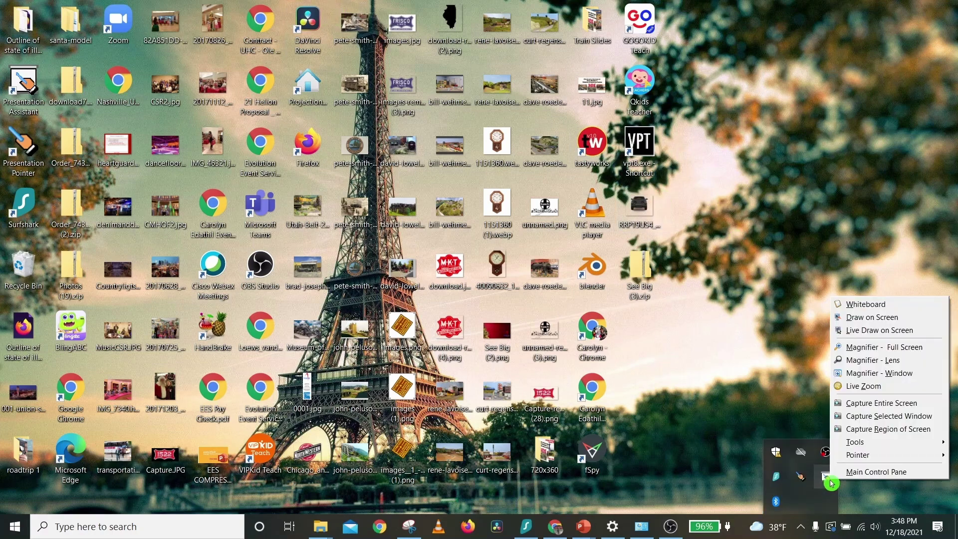
{"action": "left_click", "coordinate": [878, 321]}
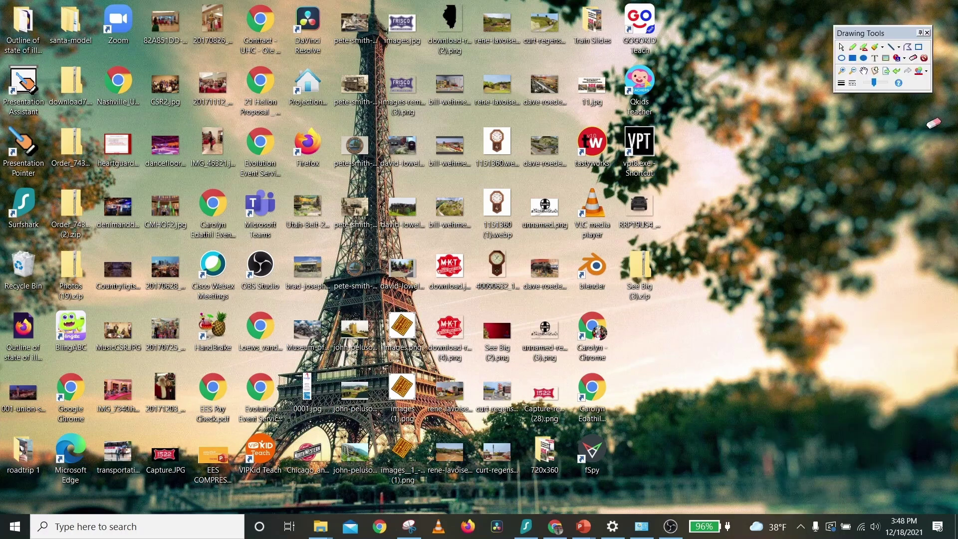
Step: Draw two red straight lines of the house outline with the Line tool, then return to Select
{"action": "left_click", "coordinate": [891, 49]}
{"action": "left_click", "coordinate": [890, 49]}
{"action": "left_click", "coordinate": [892, 48]}
{"action": "left_click_drag", "start_coordinate": [749, 116], "coordinate": [498, 313]}
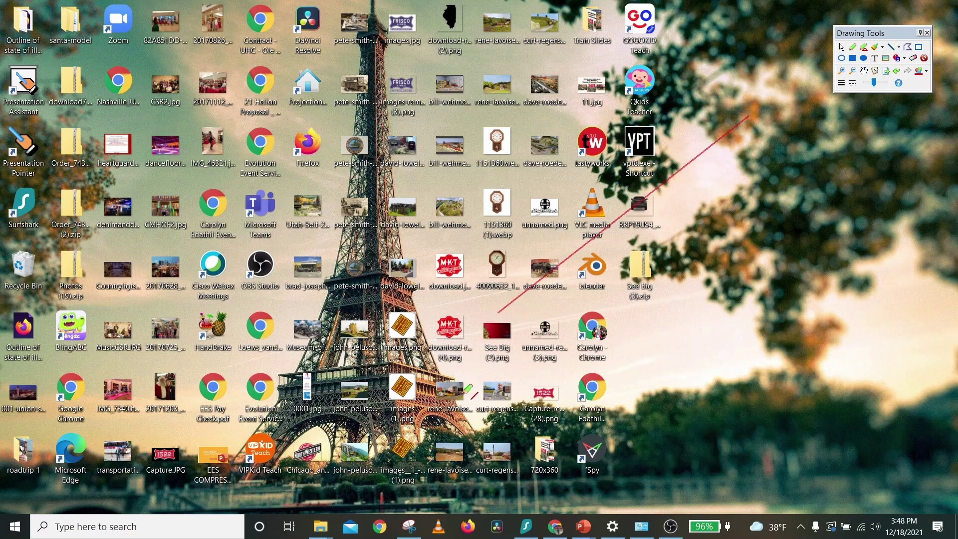
{"action": "mouse_move", "coordinate": [443, 369]}
{"action": "left_mouse_down"}
{"action": "mouse_move", "coordinate": [517, 457]}
{"action": "mouse_move", "coordinate": [726, 468]}
{"action": "mouse_move", "coordinate": [863, 464]}
{"action": "mouse_move", "coordinate": [902, 266]}
{"action": "mouse_move", "coordinate": [851, 182]}
{"action": "mouse_move", "coordinate": [768, 121]}
{"action": "left_mouse_up"}
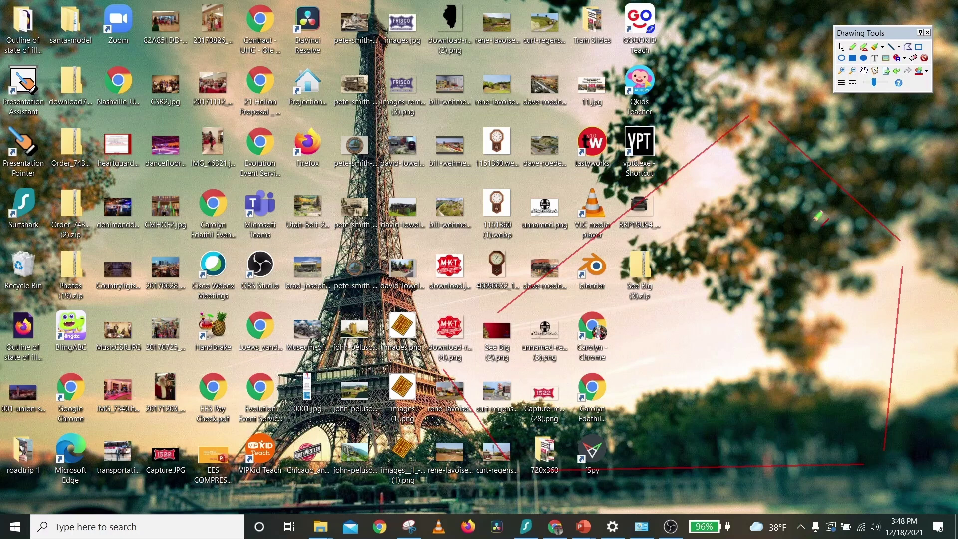
{"action": "left_click", "coordinate": [841, 46]}
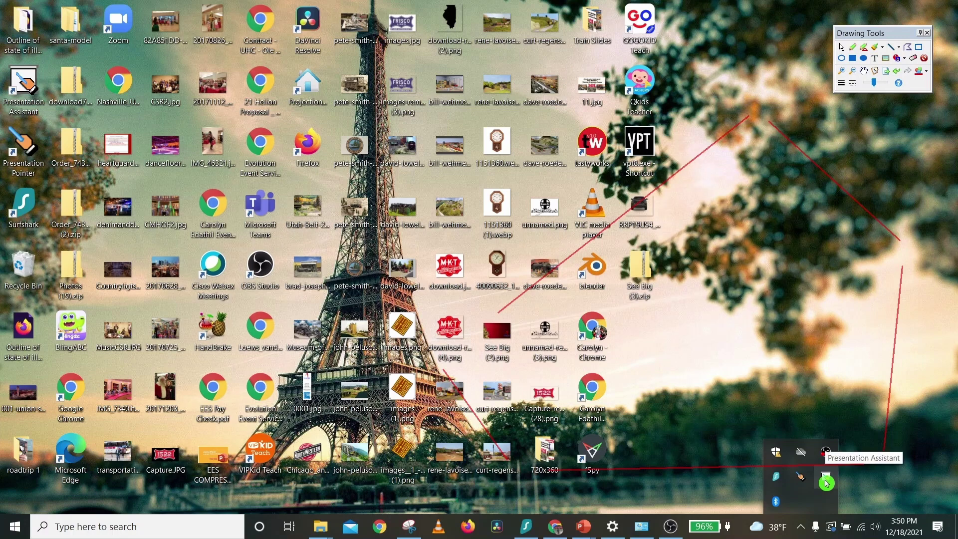
Step: Open Presentation Assistant's Whiteboard and switch it to View > Full Screen
{"action": "right_click", "coordinate": [825, 482]}
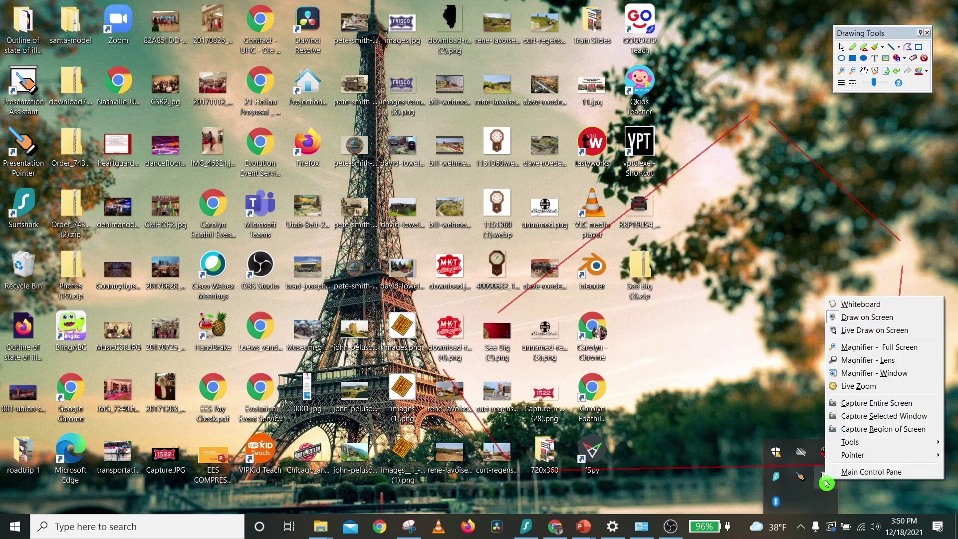
{"action": "left_click", "coordinate": [866, 305]}
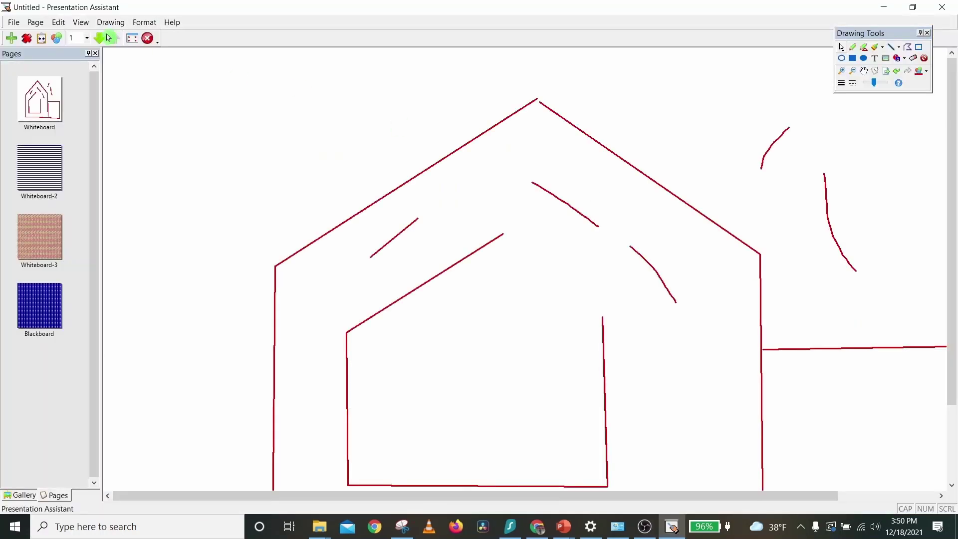
{"action": "left_click", "coordinate": [79, 23]}
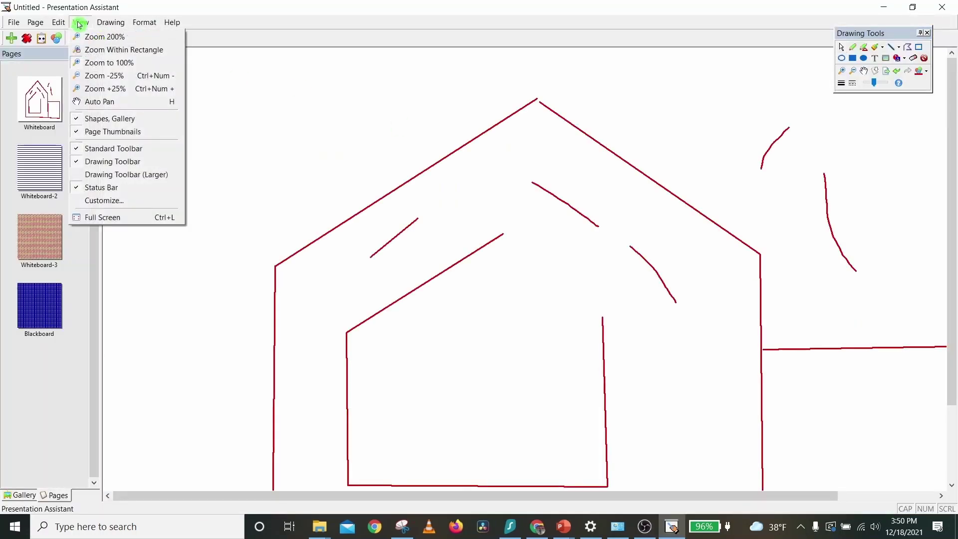
{"action": "left_click", "coordinate": [107, 217]}
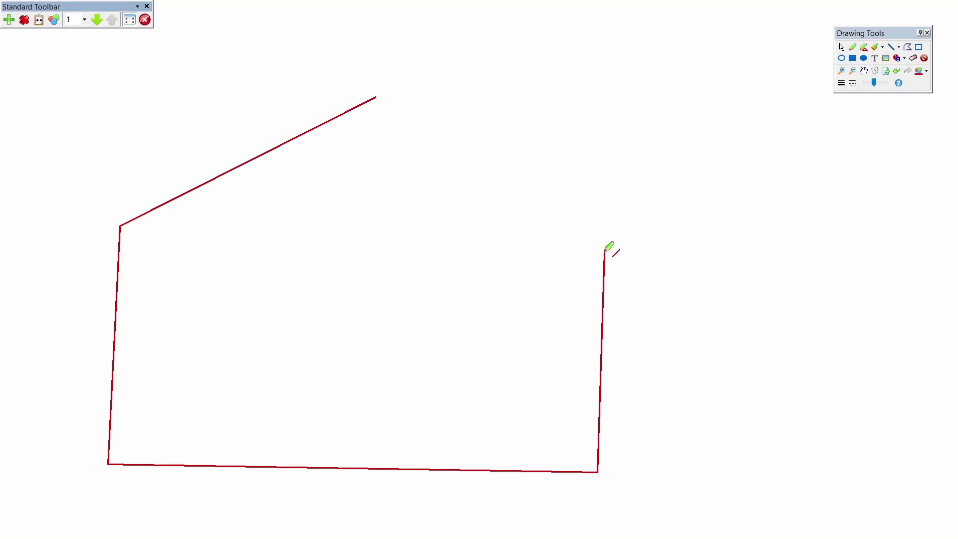
Step: Add the right roof slope and a roof line from the peak down to the right box's corner
{"action": "left_click_drag", "start_coordinate": [397, 104], "coordinate": [377, 97]}
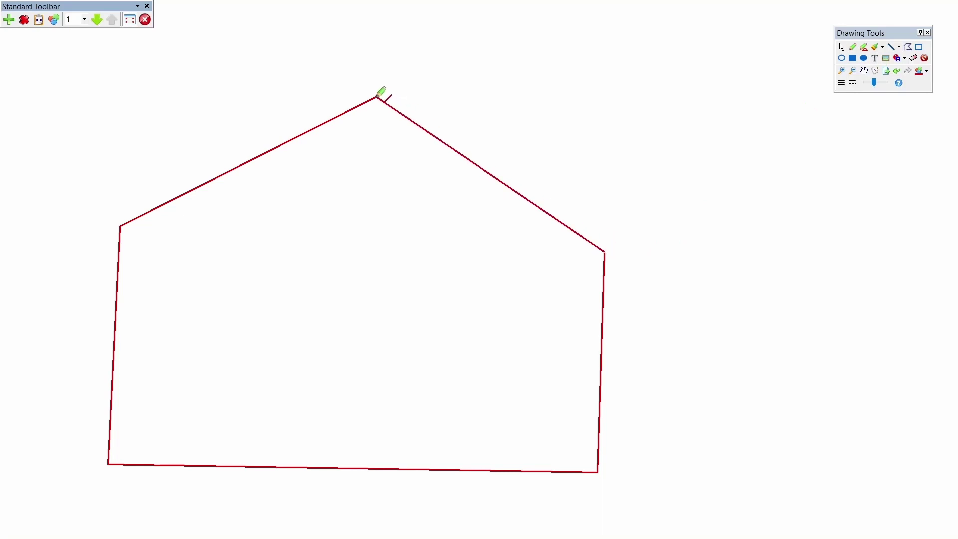
{"action": "left_click", "coordinate": [852, 48]}
{"action": "mouse_move", "coordinate": [249, 272]}
{"action": "left_mouse_down"}
{"action": "mouse_move", "coordinate": [235, 305]}
{"action": "mouse_move", "coordinate": [496, 333]}
{"action": "mouse_move", "coordinate": [495, 363]}
{"action": "left_mouse_up"}
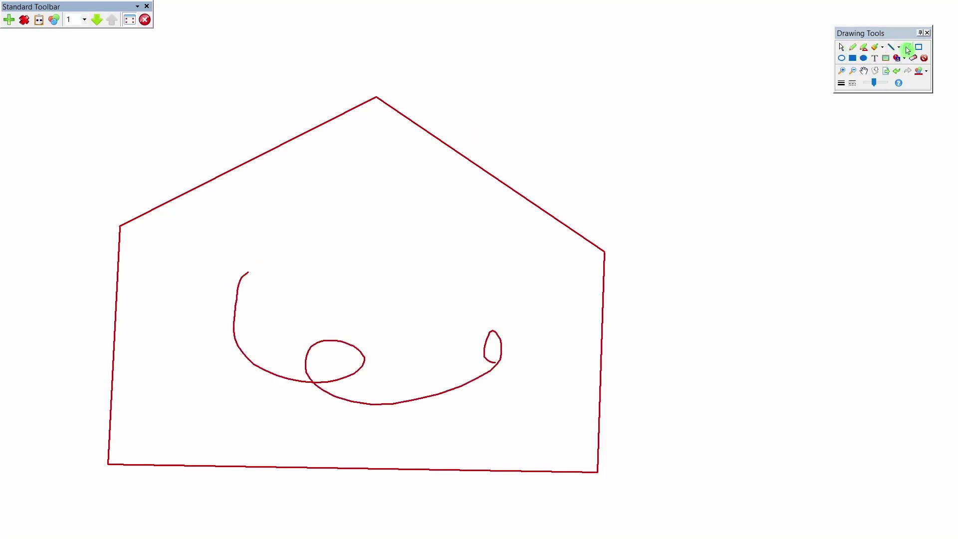
{"action": "left_click", "coordinate": [894, 47]}
{"action": "mouse_move", "coordinate": [605, 251]}
{"action": "left_mouse_down"}
{"action": "mouse_move", "coordinate": [862, 248]}
{"action": "mouse_move", "coordinate": [866, 355]}
{"action": "mouse_move", "coordinate": [861, 461]}
{"action": "mouse_move", "coordinate": [690, 482]}
{"action": "mouse_move", "coordinate": [601, 471]}
{"action": "left_mouse_up"}
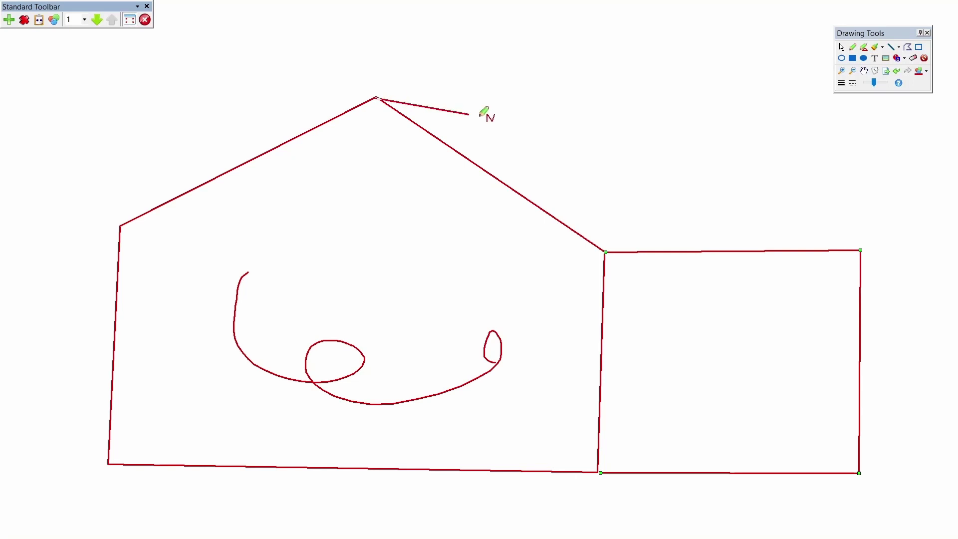
{"action": "mouse_move", "coordinate": [377, 98]}
{"action": "left_mouse_down"}
{"action": "mouse_move", "coordinate": [674, 95]}
{"action": "mouse_move", "coordinate": [753, 141]}
{"action": "mouse_move", "coordinate": [860, 250]}
{"action": "mouse_move", "coordinate": [583, 175]}
{"action": "mouse_move", "coordinate": [772, 219]}
{"action": "left_mouse_up"}
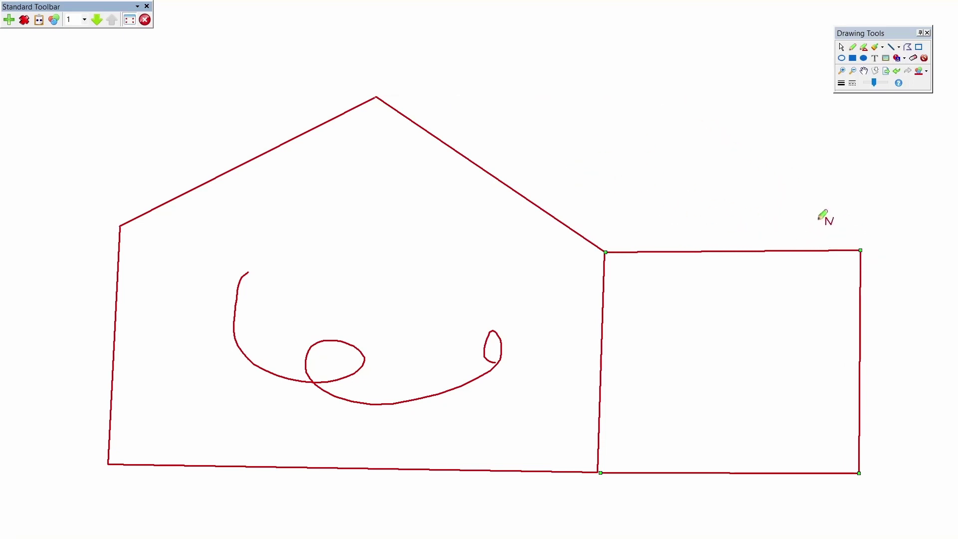
{"action": "left_click_drag", "start_coordinate": [861, 249], "coordinate": [861, 250]}
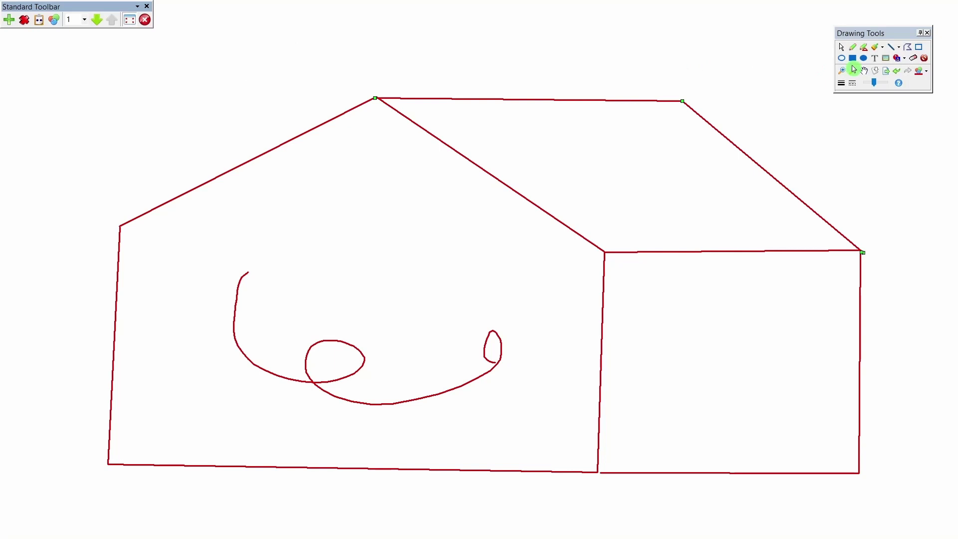
{"action": "right_click", "coordinate": [710, 127]}
Step: Save the finished house sketch as Screenshot (3).png in Pictures > Screenshots
{"action": "left_click", "coordinate": [756, 147]}
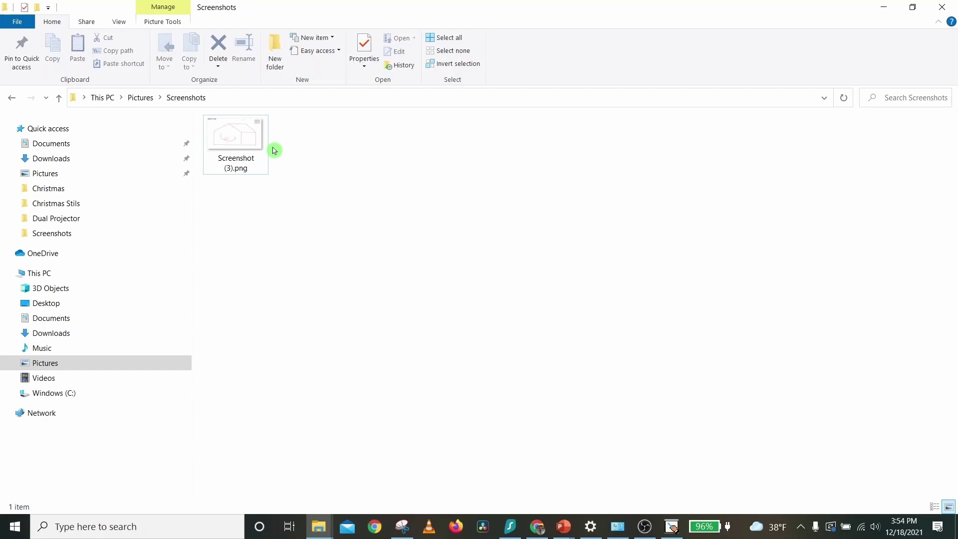
{"action": "left_click", "coordinate": [239, 153]}
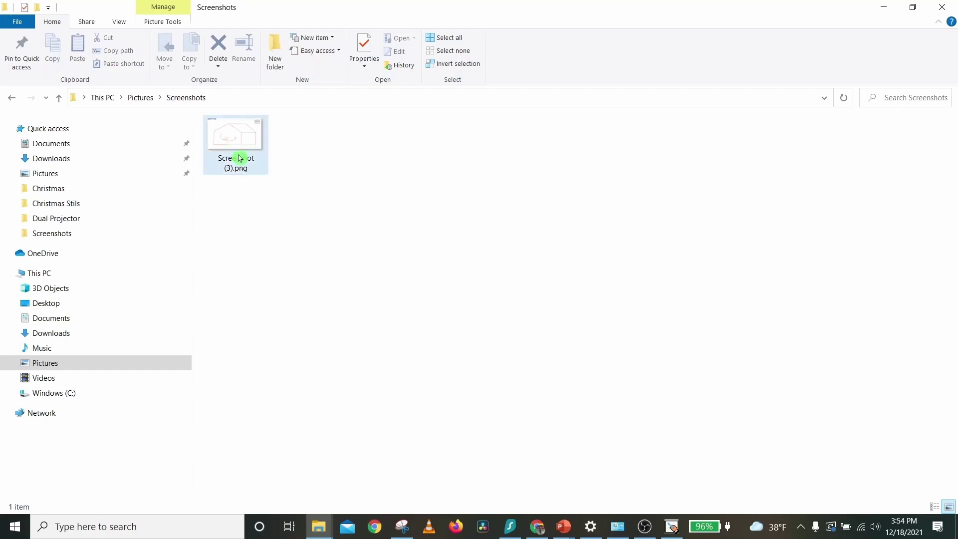
{"action": "right_click", "coordinate": [237, 152]}
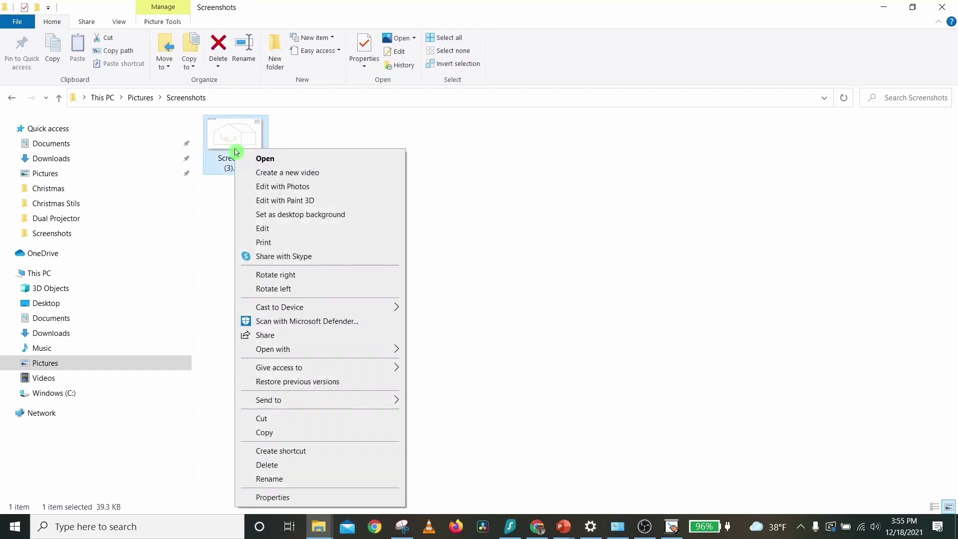
{"action": "left_click", "coordinate": [266, 497]}
{"action": "left_click", "coordinate": [324, 179]}
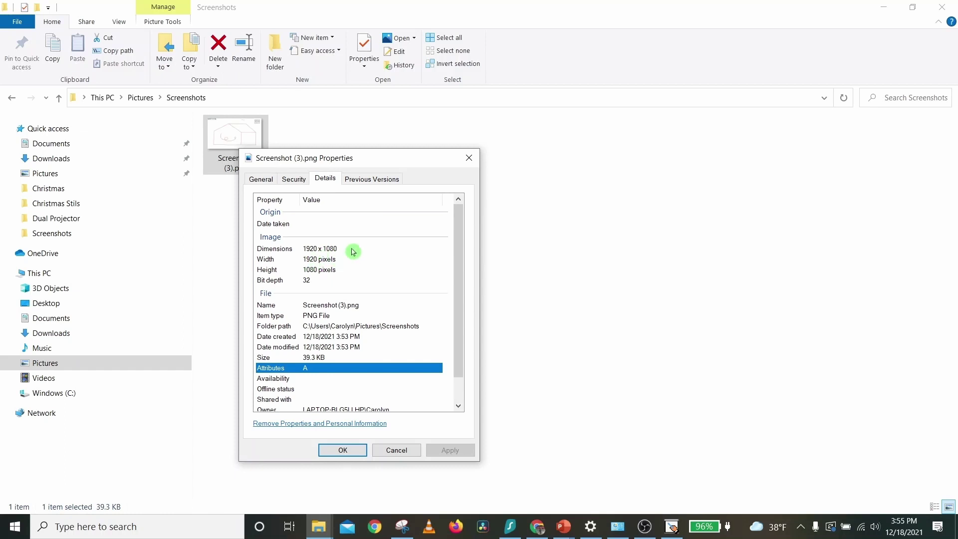
{"action": "left_click", "coordinate": [469, 158]}
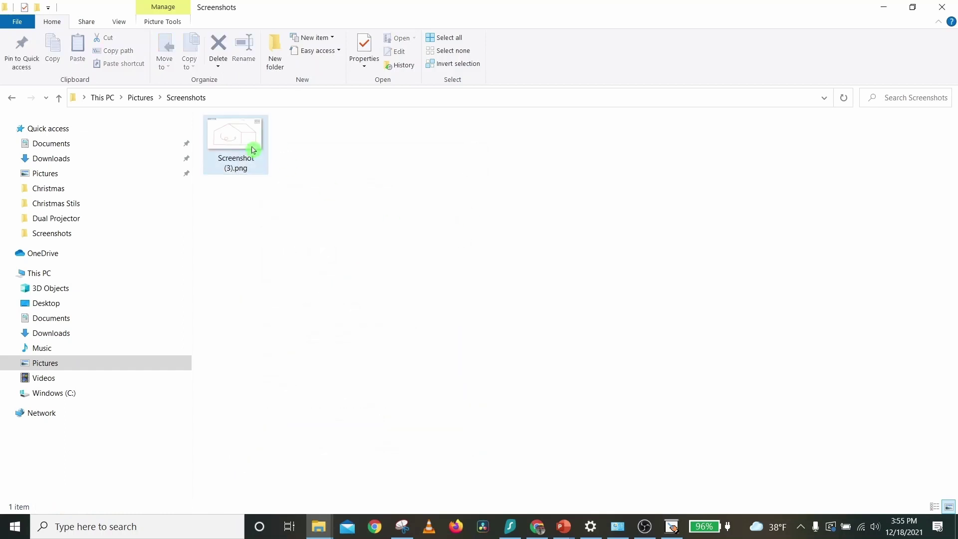
{"action": "mouse_move", "coordinate": [254, 150]}
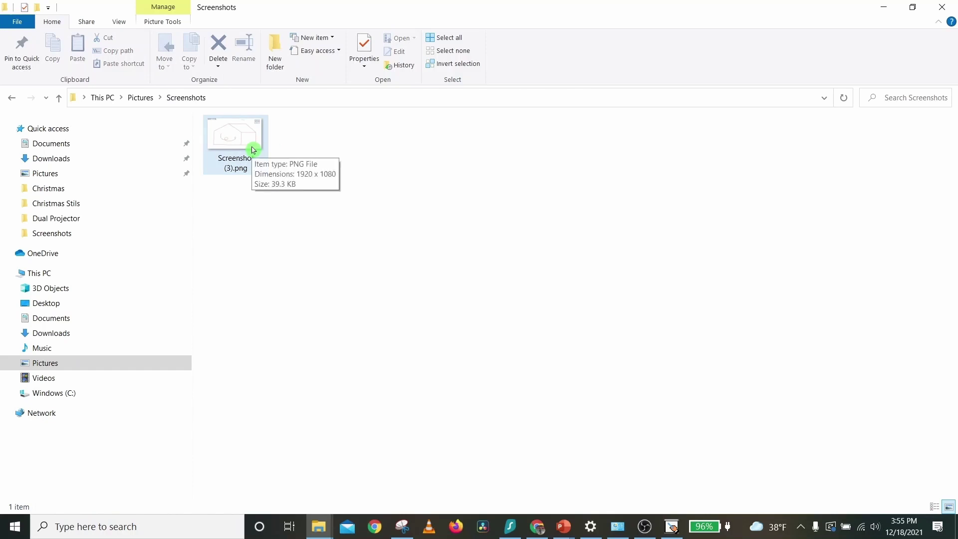
{"action": "double_click", "coordinate": [254, 150]}
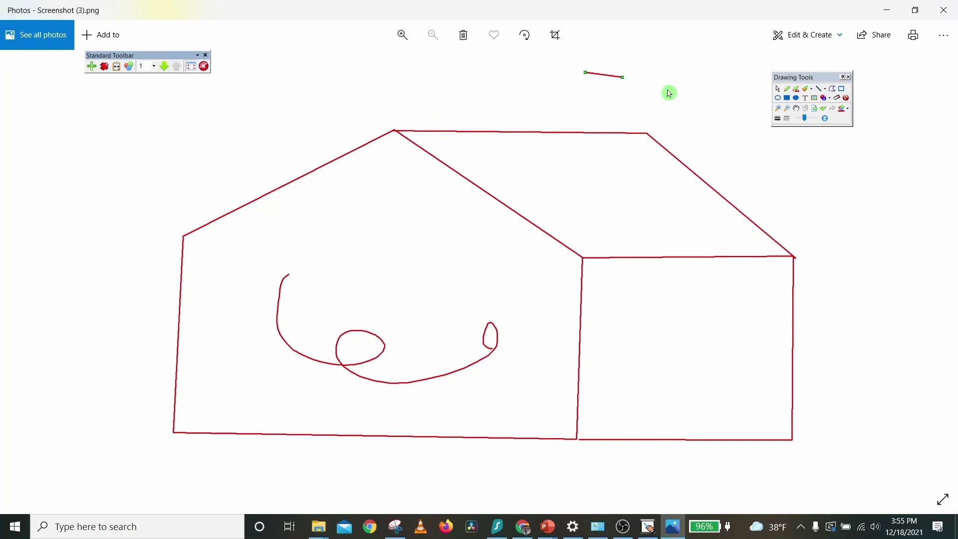
{"action": "left_click", "coordinate": [948, 18]}
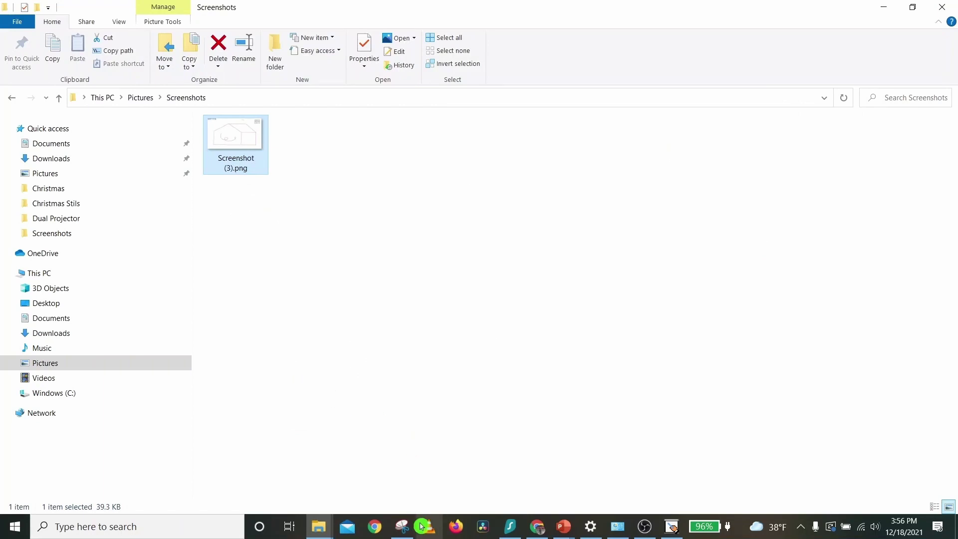
{"action": "left_click", "coordinate": [434, 530]}
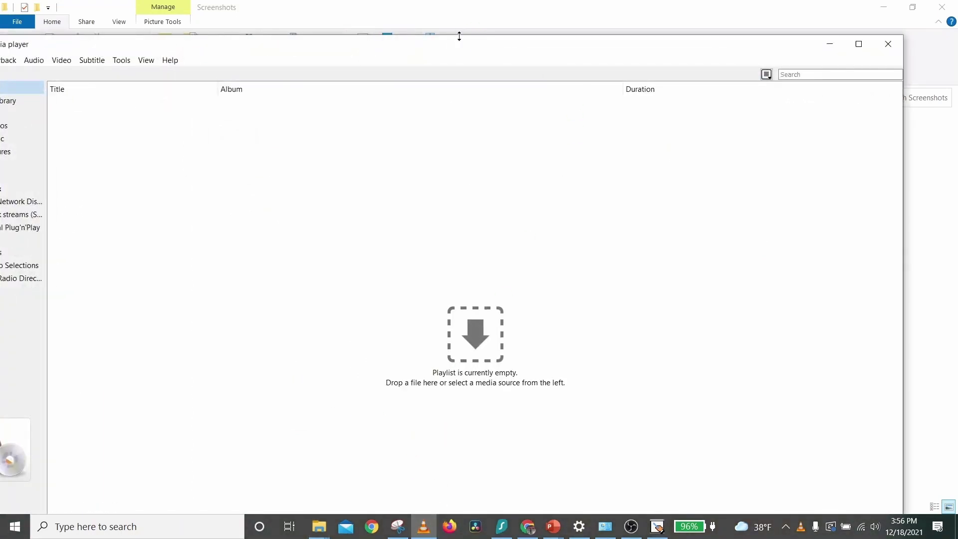
{"action": "left_click_drag", "start_coordinate": [456, 47], "coordinate": [503, 160]}
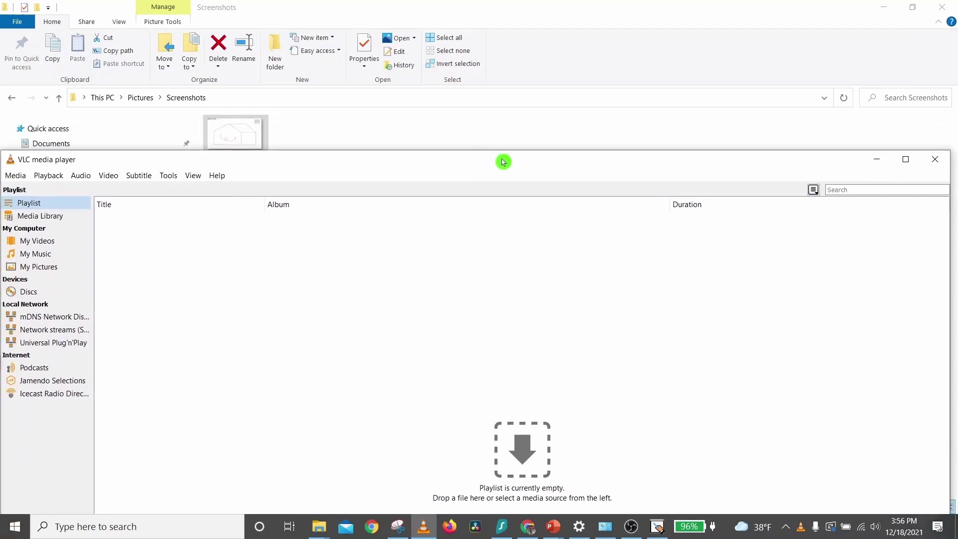
{"action": "left_click_drag", "start_coordinate": [248, 133], "coordinate": [254, 231]}
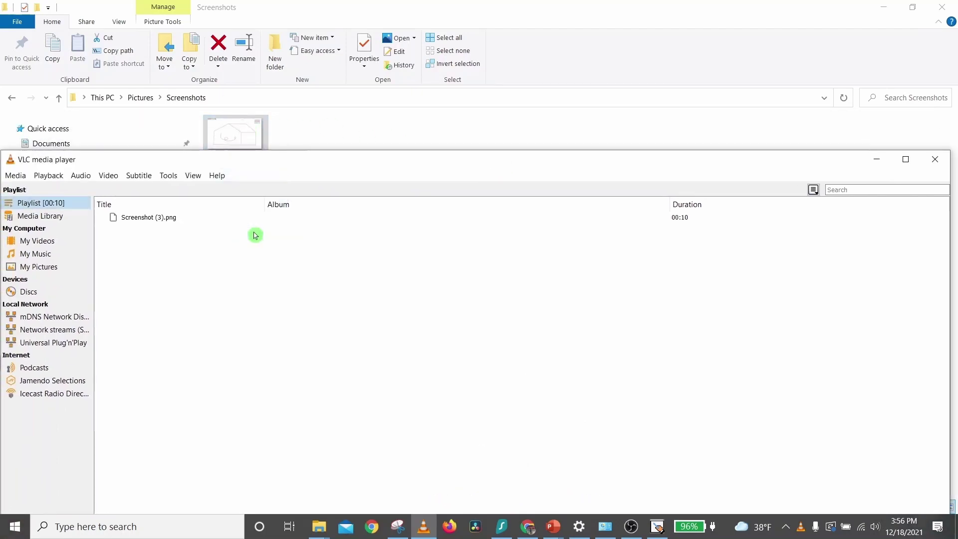
{"action": "double_click", "coordinate": [145, 219]}
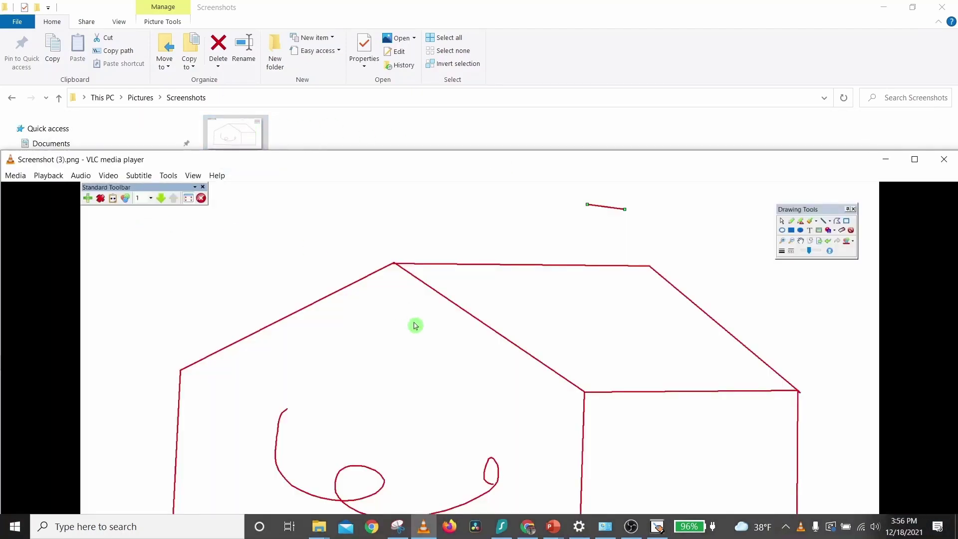
{"action": "double_click", "coordinate": [415, 325]}
{"action": "left_click", "coordinate": [299, 528]}
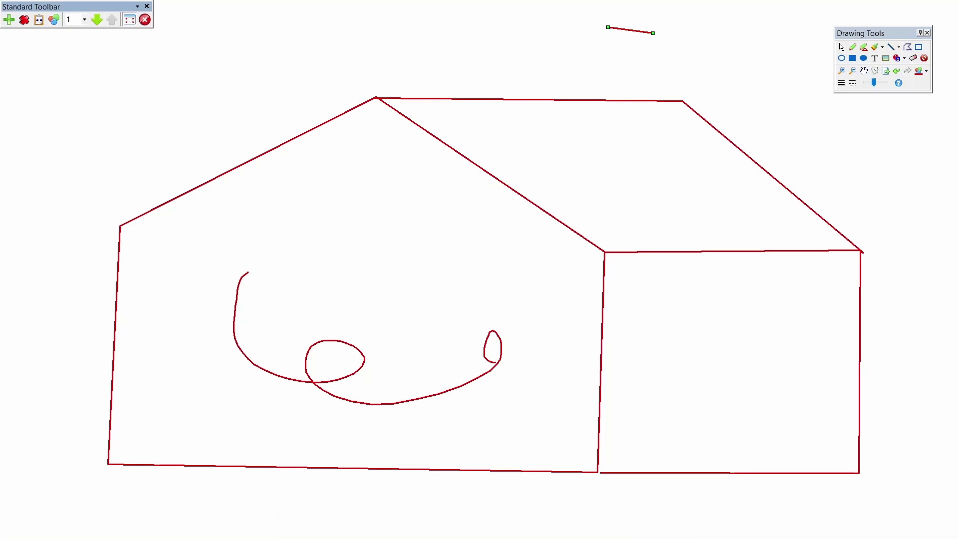
{"action": "double_click", "coordinate": [719, 259]}
{"action": "left_click", "coordinate": [943, 161]}
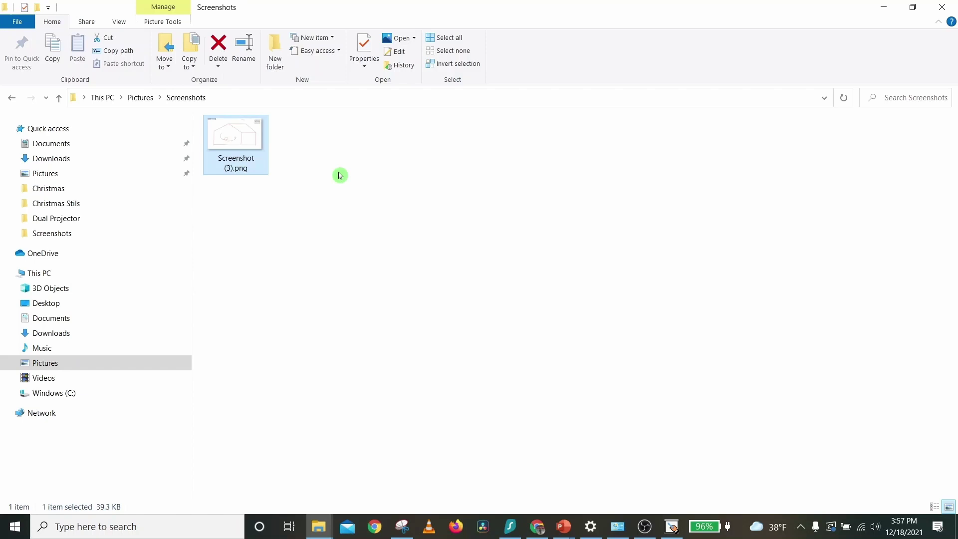
{"action": "left_click", "coordinate": [340, 175]}
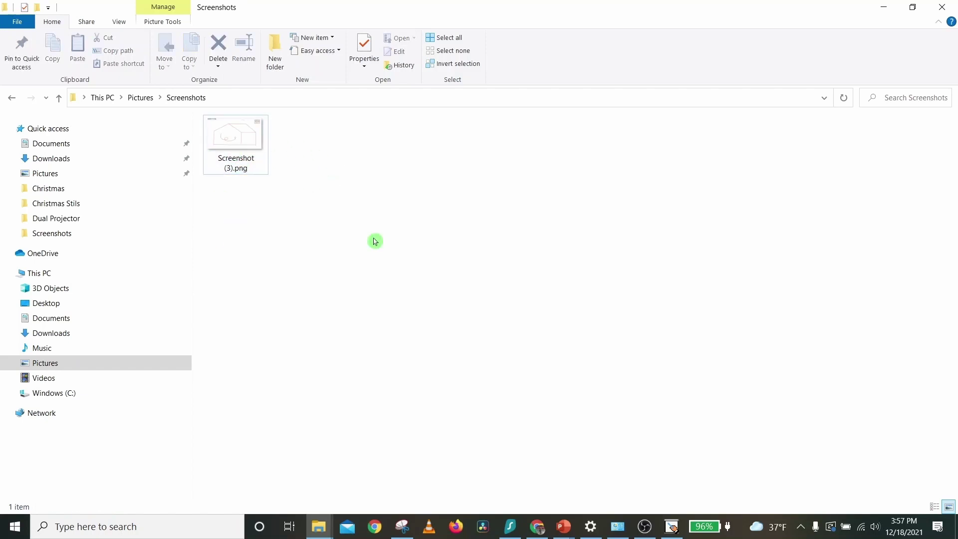